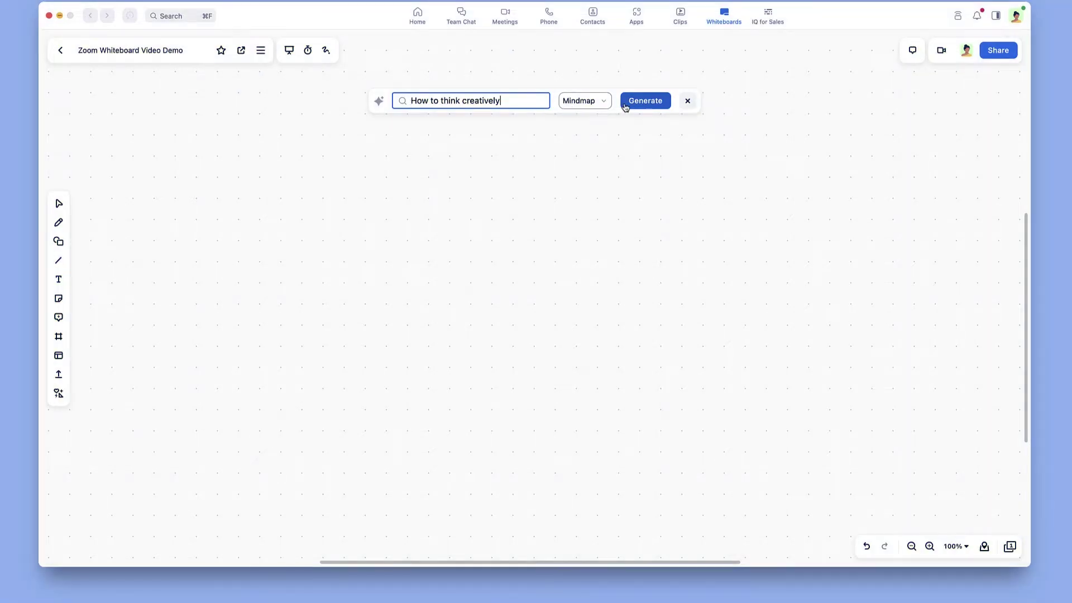
Step: Generate the 'How to think creatively' mind map and confirm it onto the board
{"action": "left_click", "coordinate": [638, 105]}
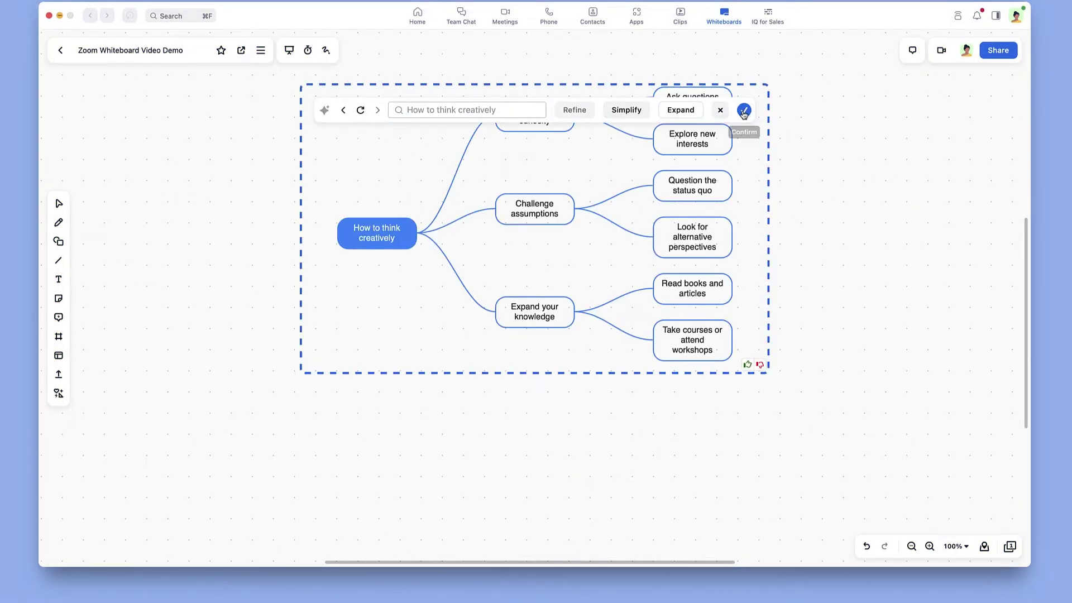
{"action": "left_click", "coordinate": [745, 111]}
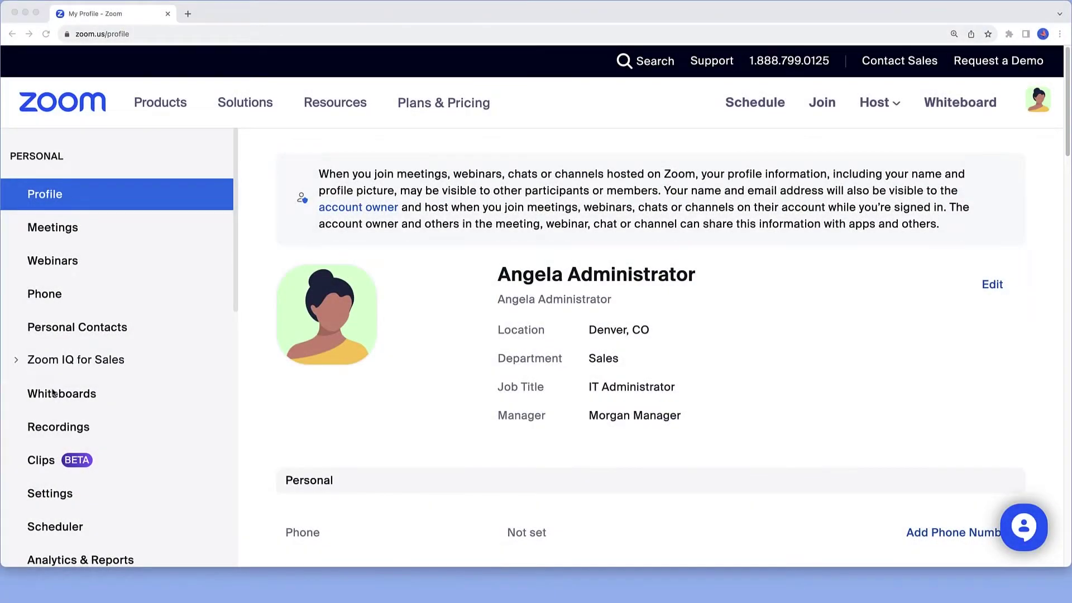
Step: Browse the whiteboards list and show the options for the Zoom Whiteboard Demo Videos board
{"action": "left_click", "coordinate": [53, 393]}
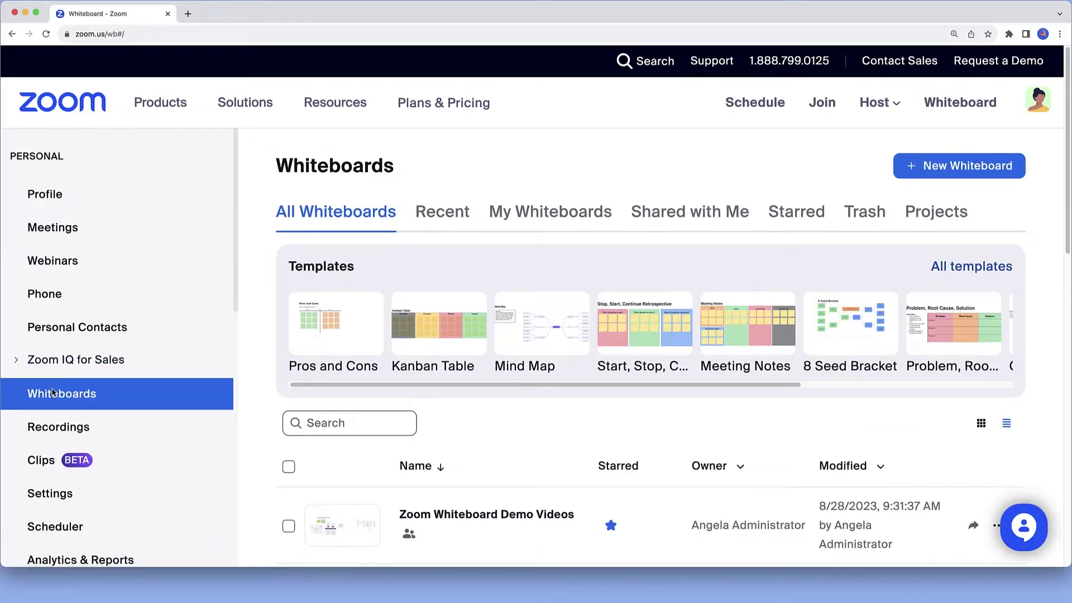
{"action": "left_click_drag", "start_coordinate": [1066, 203], "coordinate": [1066, 302]}
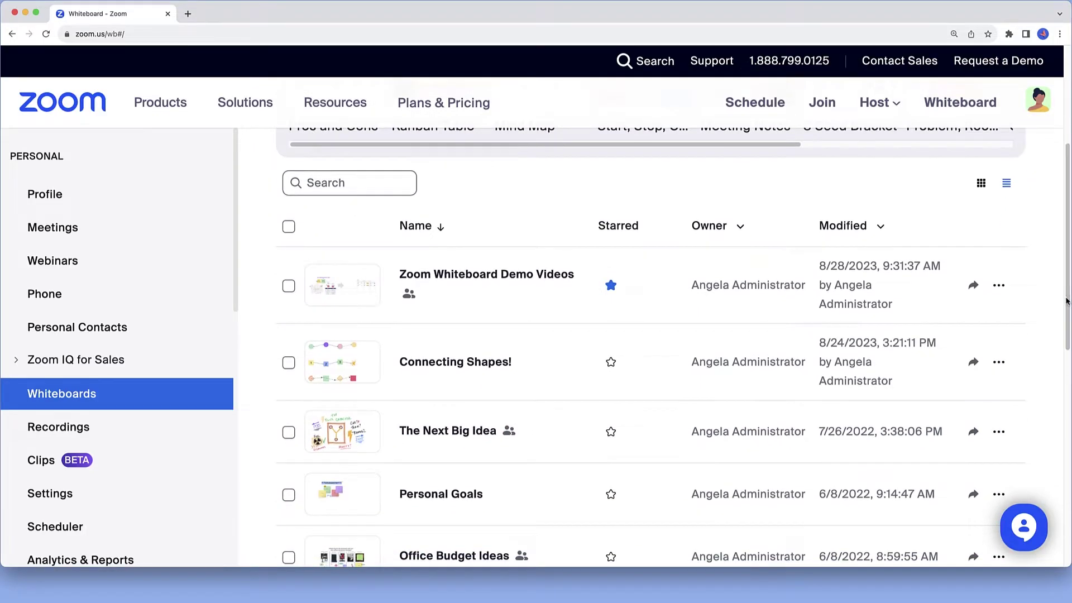
{"action": "left_click", "coordinate": [999, 287]}
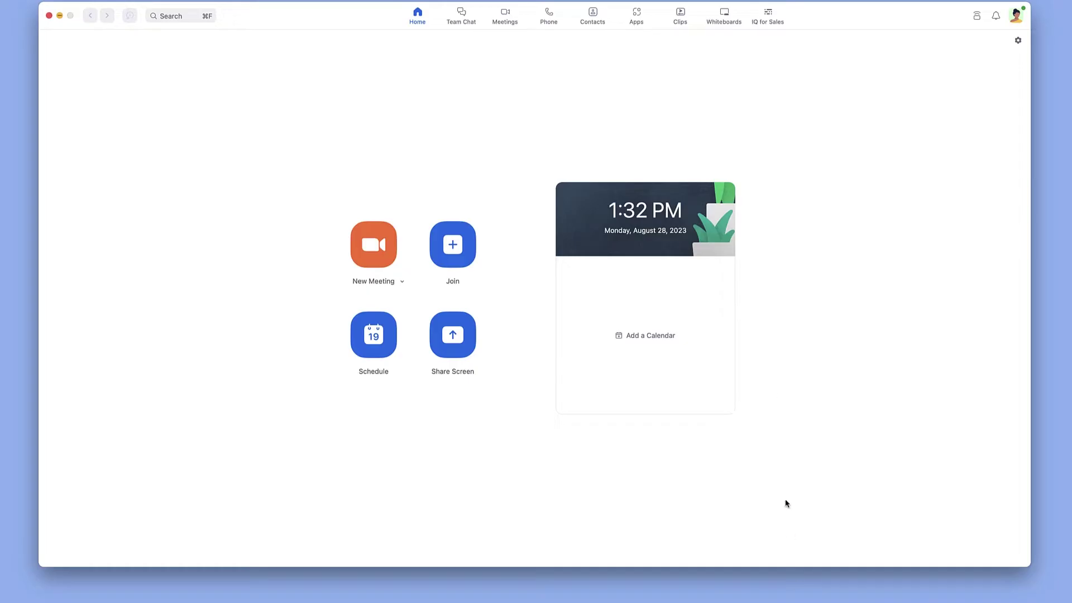
Step: Start a new whiteboard from the Whiteboards list, skipping the templates gallery
{"action": "left_click", "coordinate": [724, 19]}
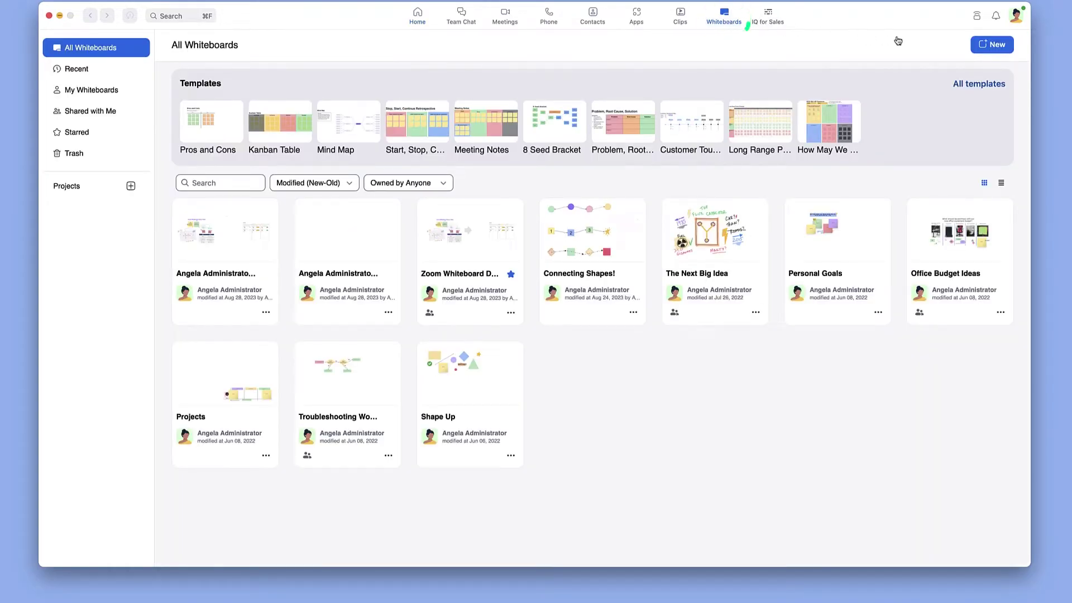
{"action": "left_click", "coordinate": [978, 46]}
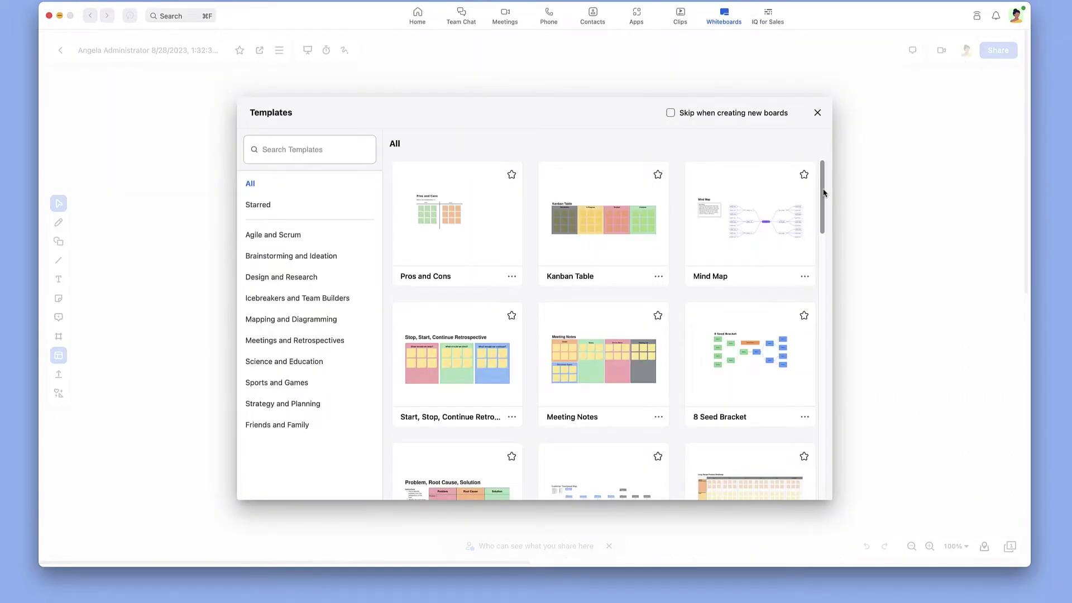
{"action": "left_click_drag", "start_coordinate": [823, 193], "coordinate": [822, 219]}
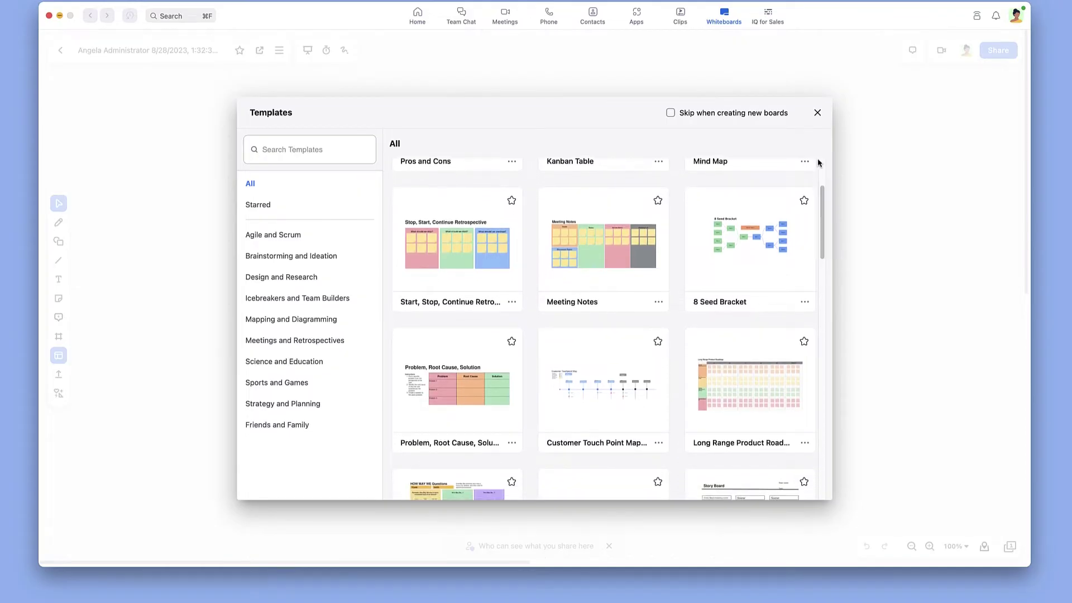
{"action": "left_click", "coordinate": [817, 112]}
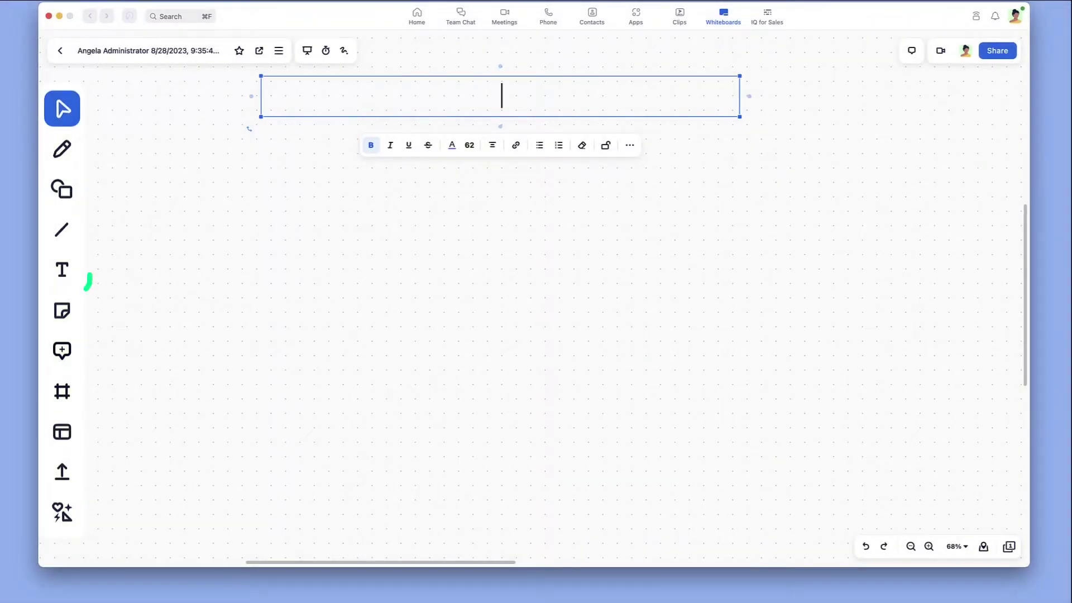
{"action": "type", "text": "Zoom Whiteboa"}
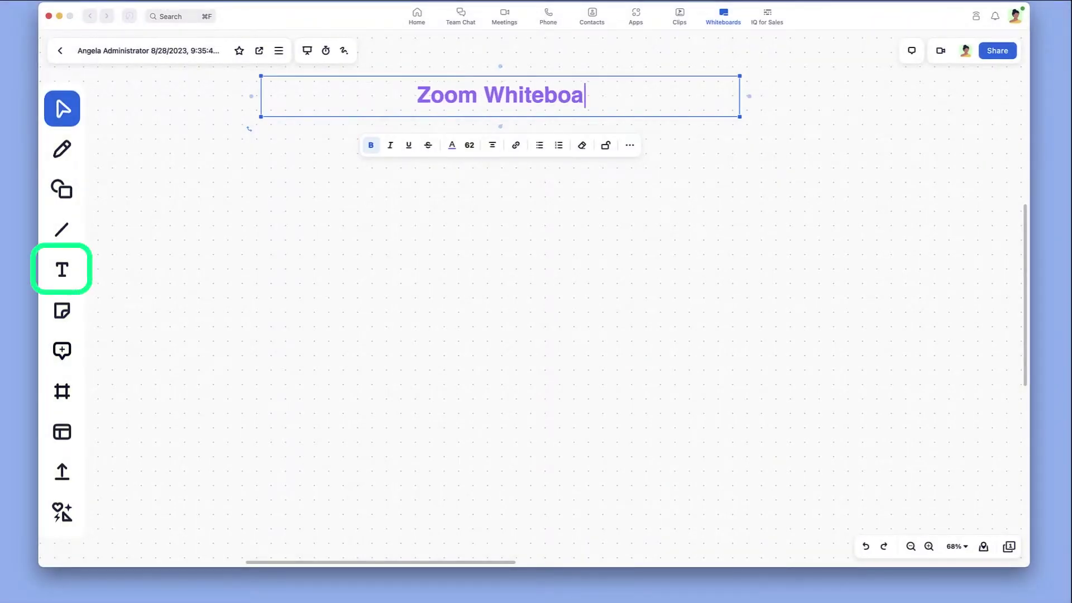
{"action": "type", "text": "rd Demo Video"}
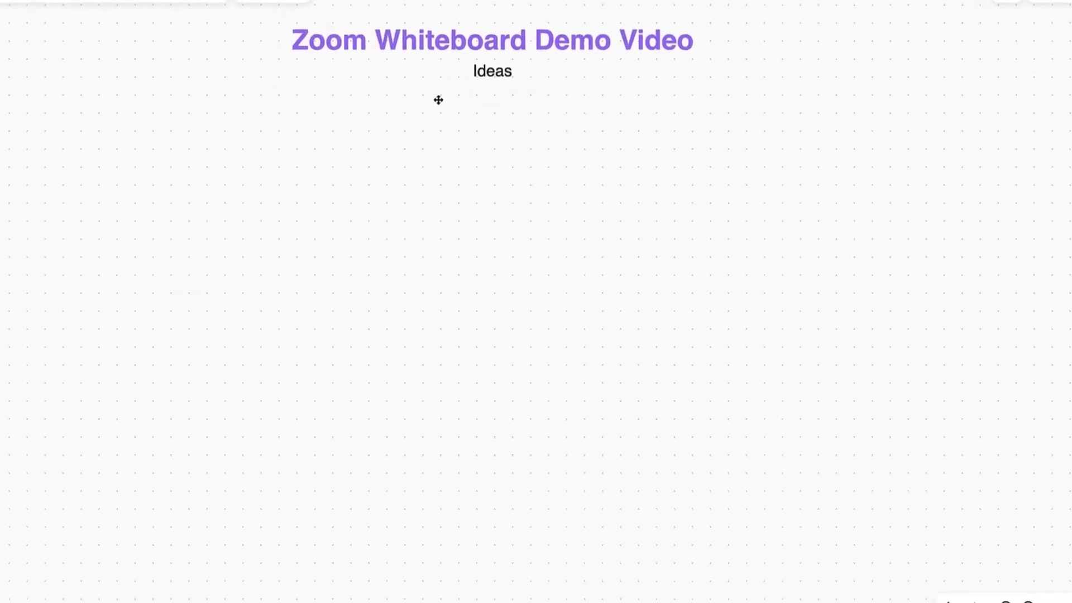
Step: Add the yellow idea sticky note with an emoji
{"action": "left_click", "coordinate": [289, 151]}
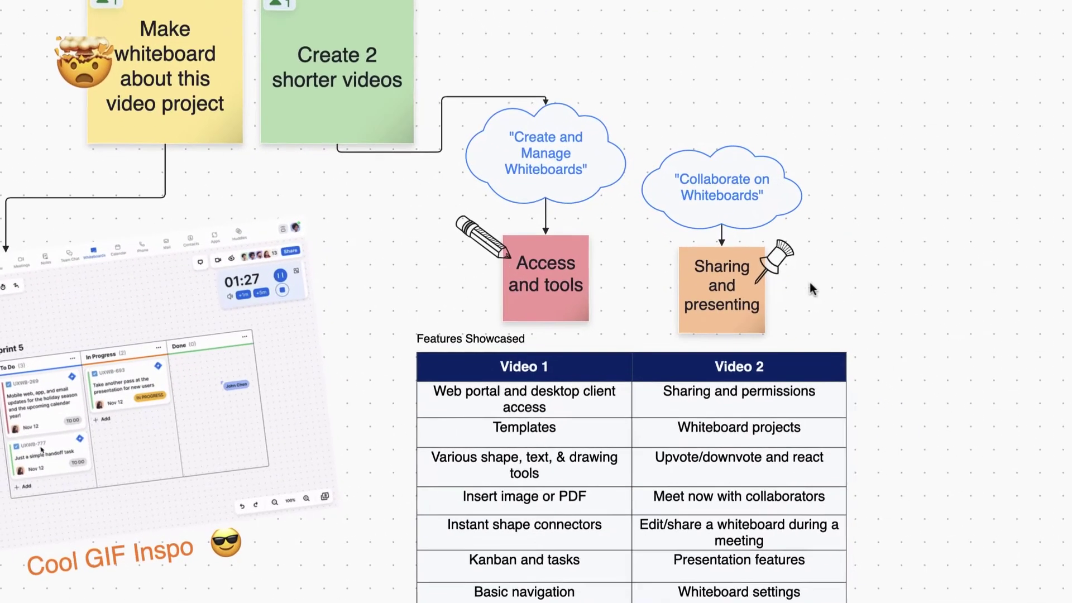
Step: Give the 'Sharing and presenting' note a heart reaction and turn it red
{"action": "left_click", "coordinate": [722, 287]}
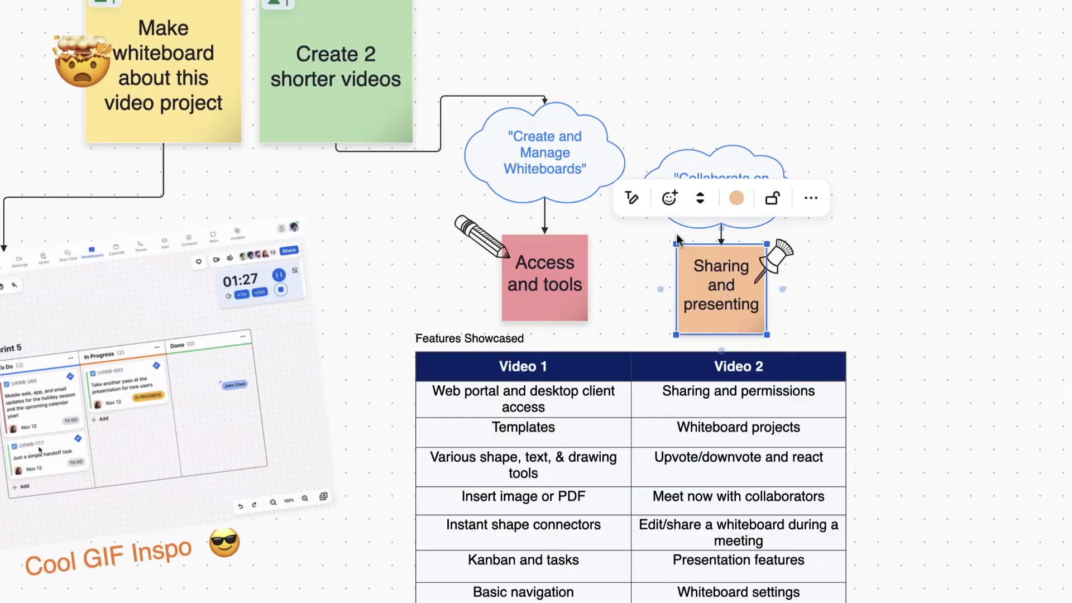
{"action": "left_click", "coordinate": [669, 197]}
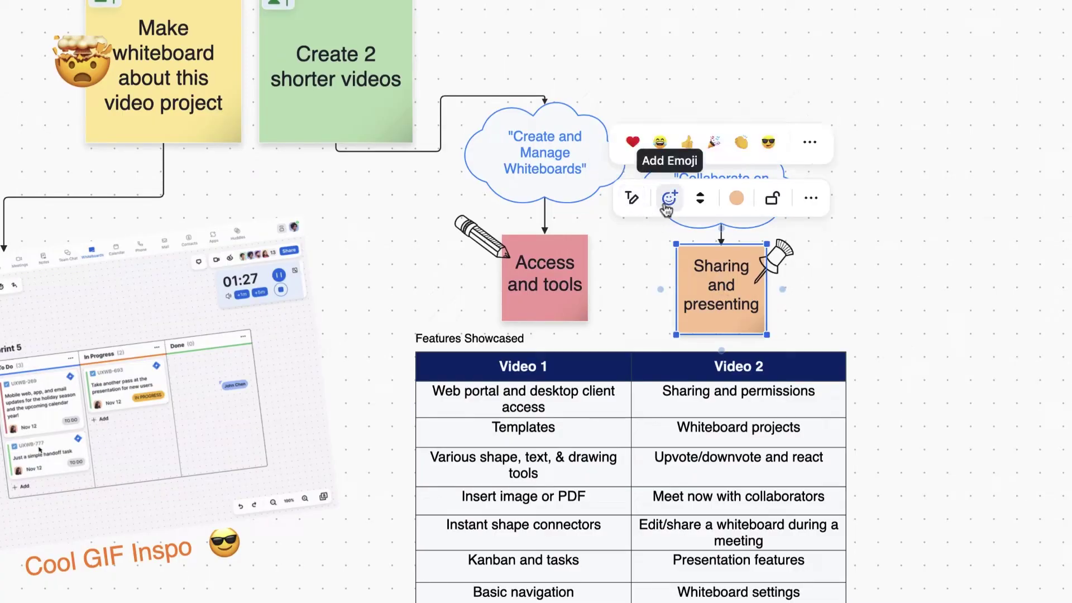
{"action": "left_click", "coordinate": [634, 142]}
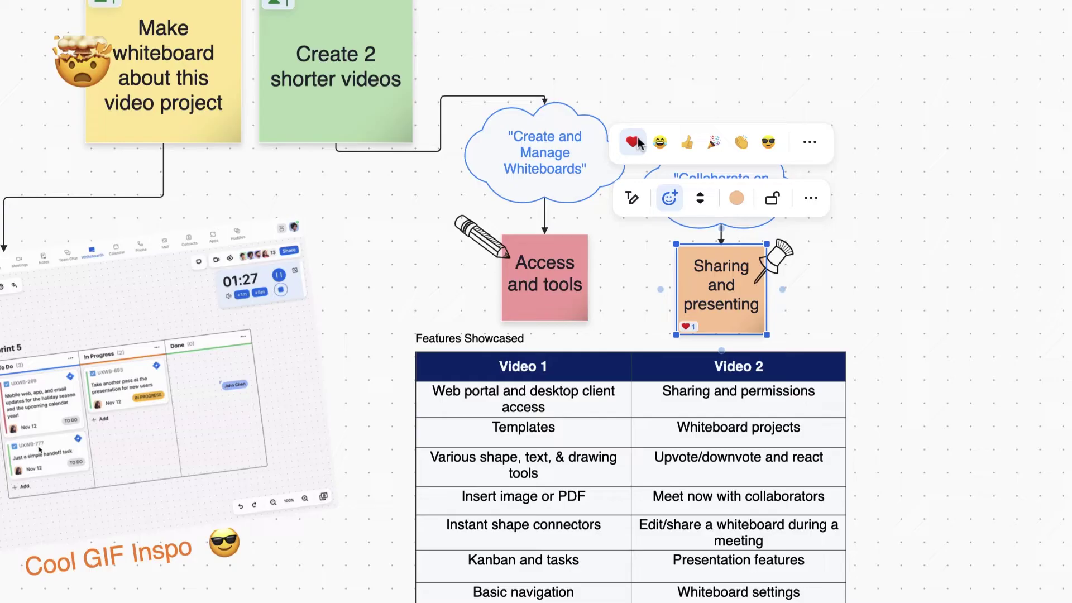
{"action": "left_click", "coordinate": [734, 199]}
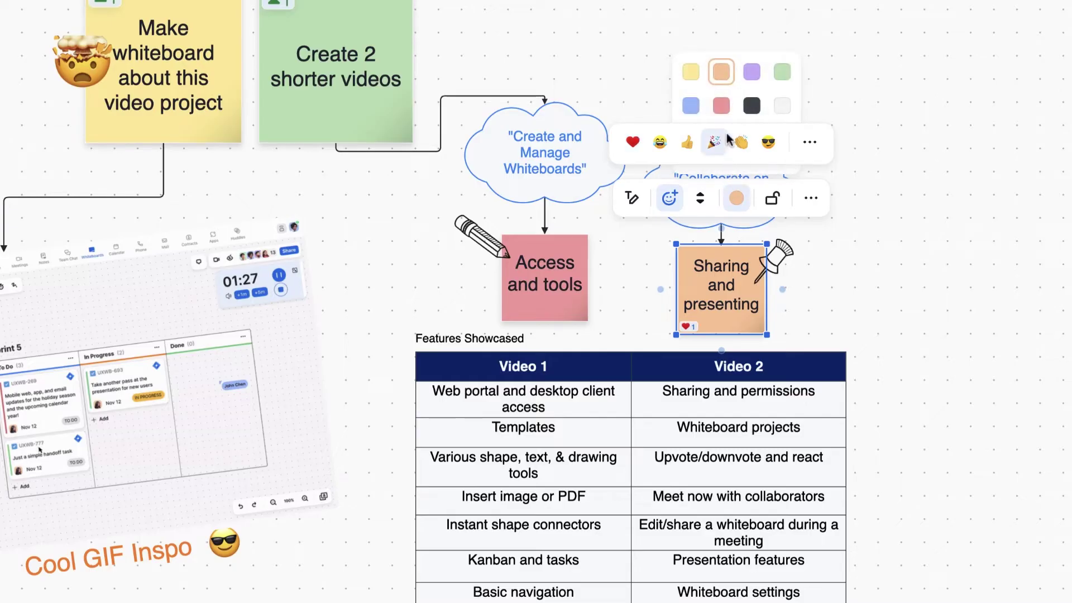
{"action": "left_click", "coordinate": [724, 106]}
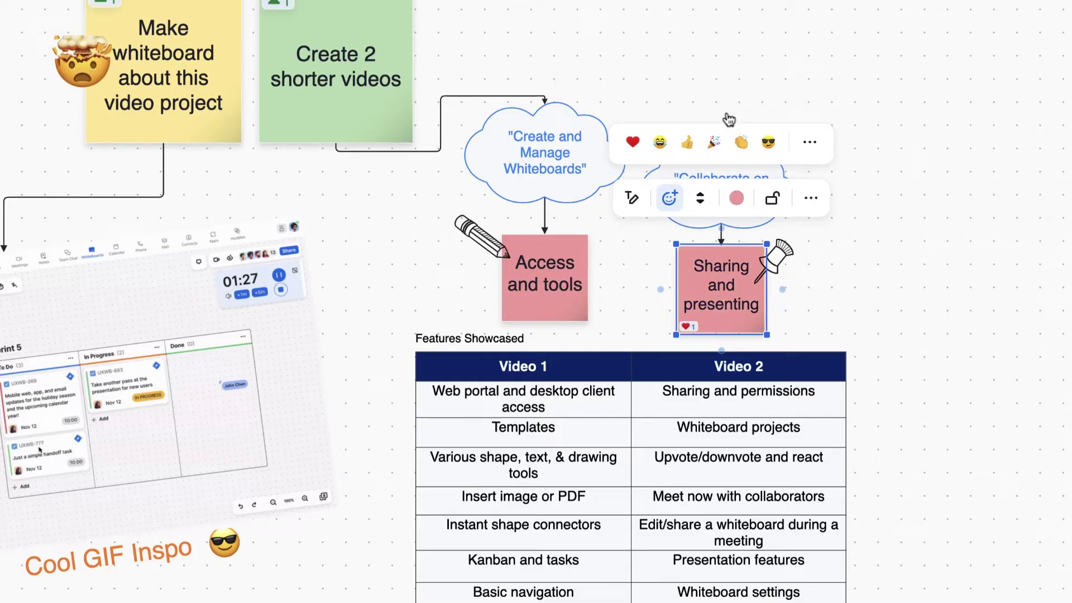
Step: Draw an arrow from the green 'Create 2 shorter videos' note to the cloud
{"action": "left_click", "coordinate": [809, 199]}
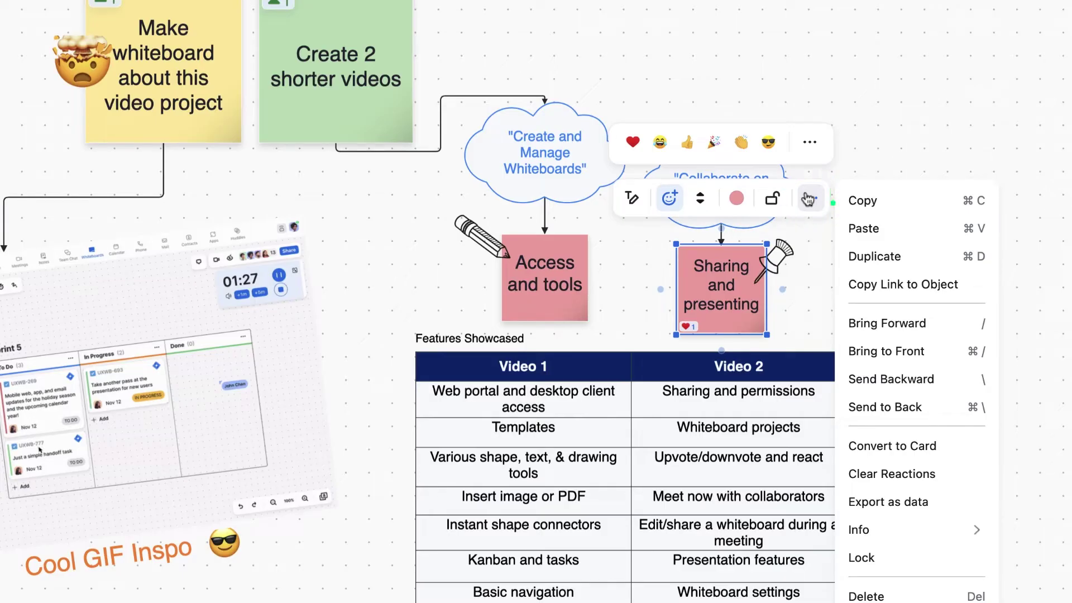
{"action": "left_click", "coordinate": [365, 77]}
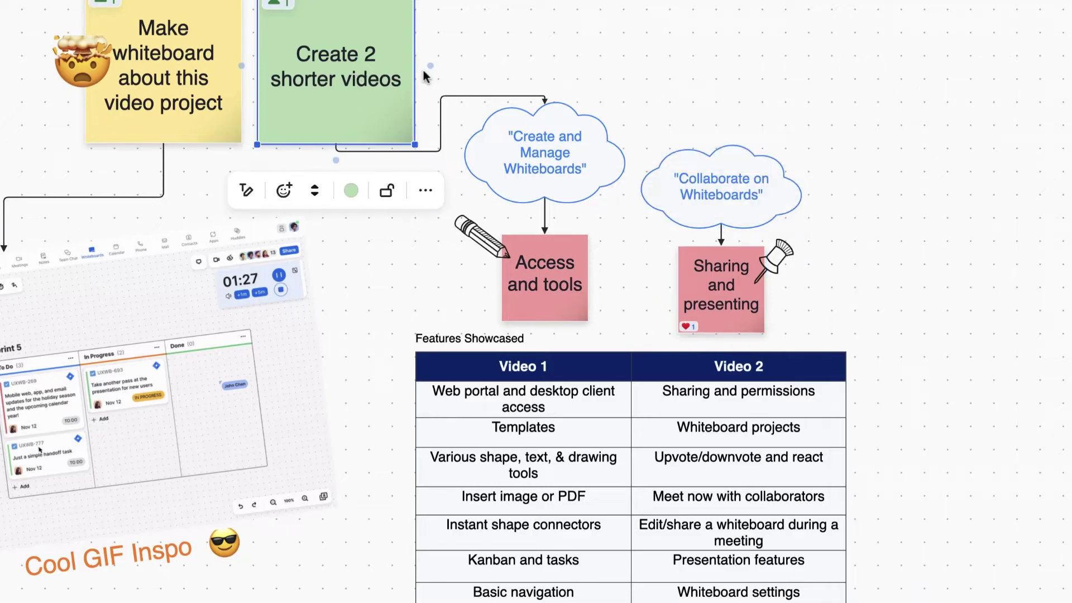
{"action": "mouse_move", "coordinate": [420, 73]}
{"action": "left_mouse_down"}
{"action": "mouse_move", "coordinate": [719, 87]}
{"action": "mouse_move", "coordinate": [724, 147]}
{"action": "left_mouse_up"}
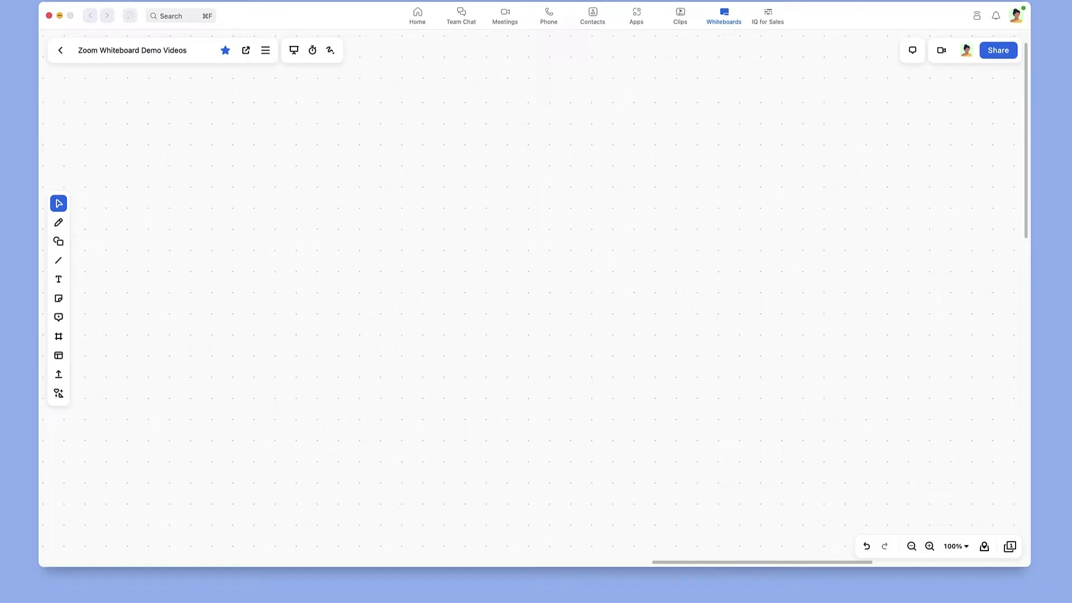
Step: Insert an enlarged kanban board and start a new card in the To do column
{"action": "left_click", "coordinate": [58, 394]}
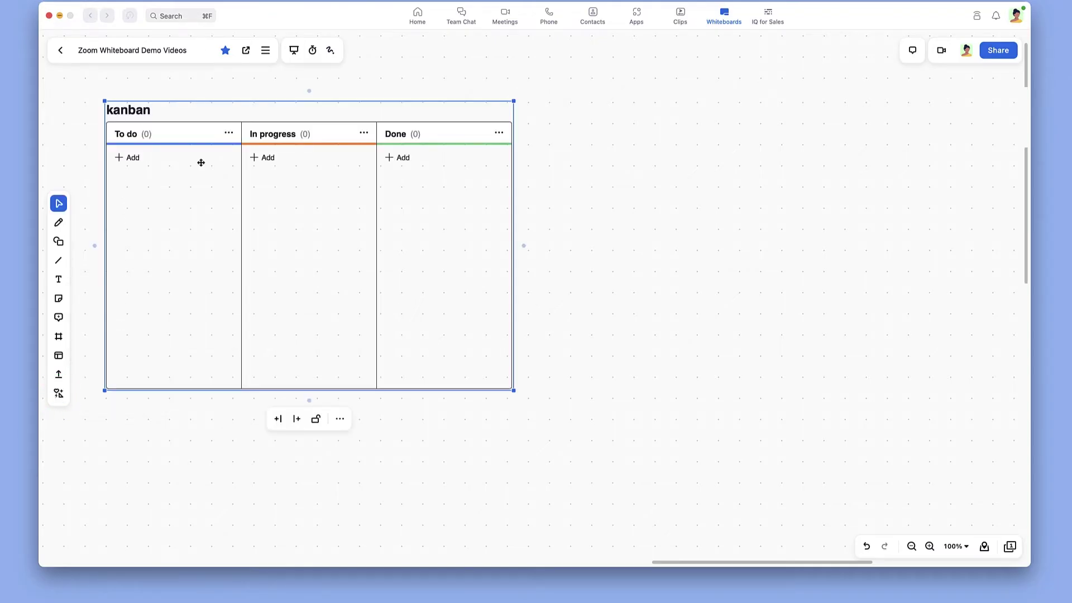
{"action": "left_click_drag", "start_coordinate": [512, 390], "coordinate": [725, 499]}
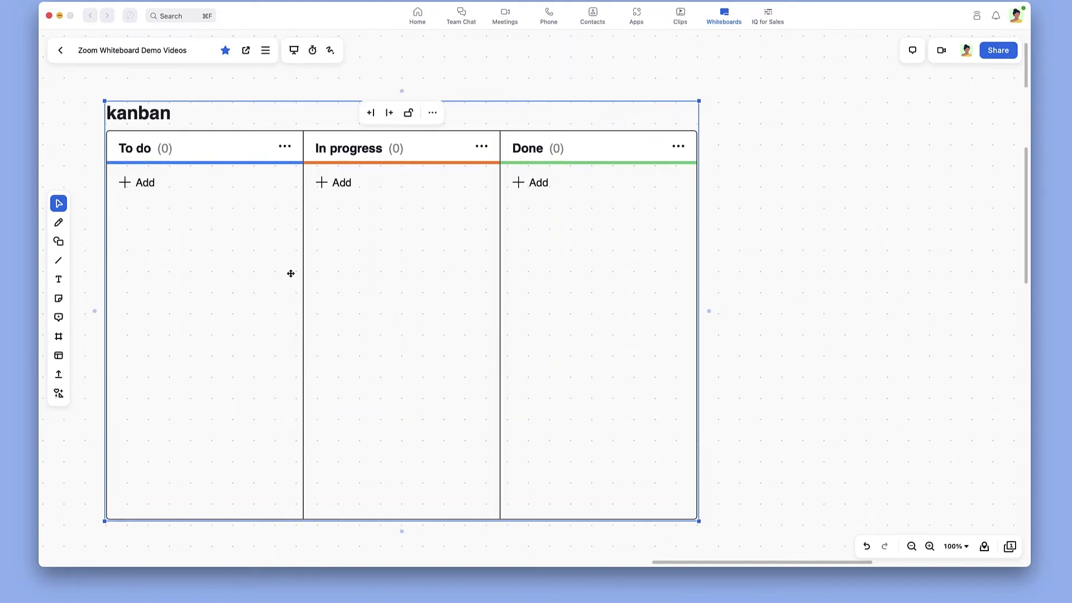
{"action": "left_click", "coordinate": [141, 191]}
{"action": "type", "text": "Create"}
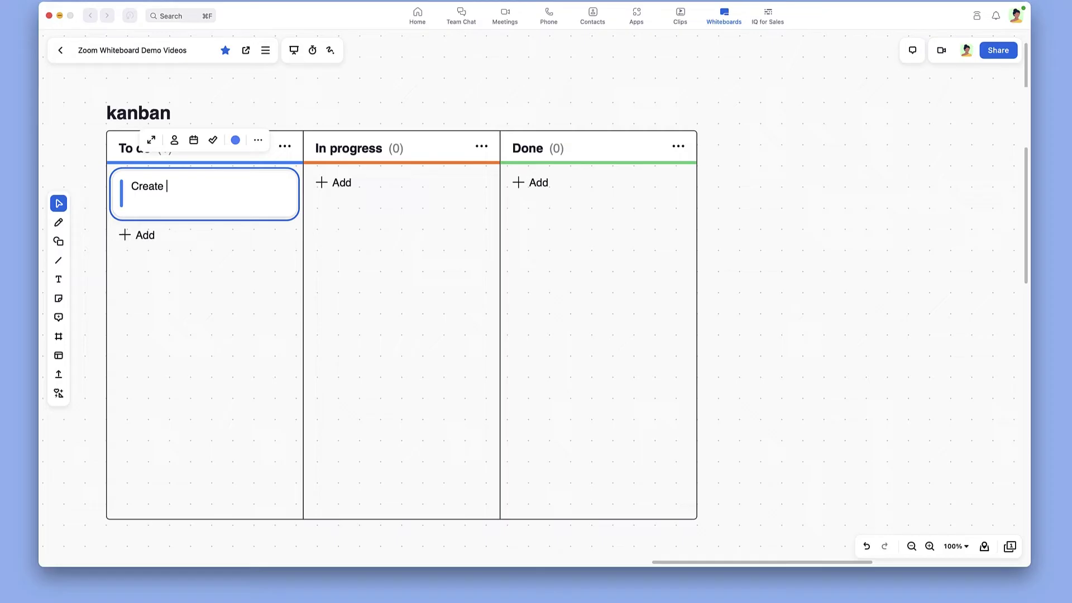
{"action": "type", "text": " sample whiteboard"}
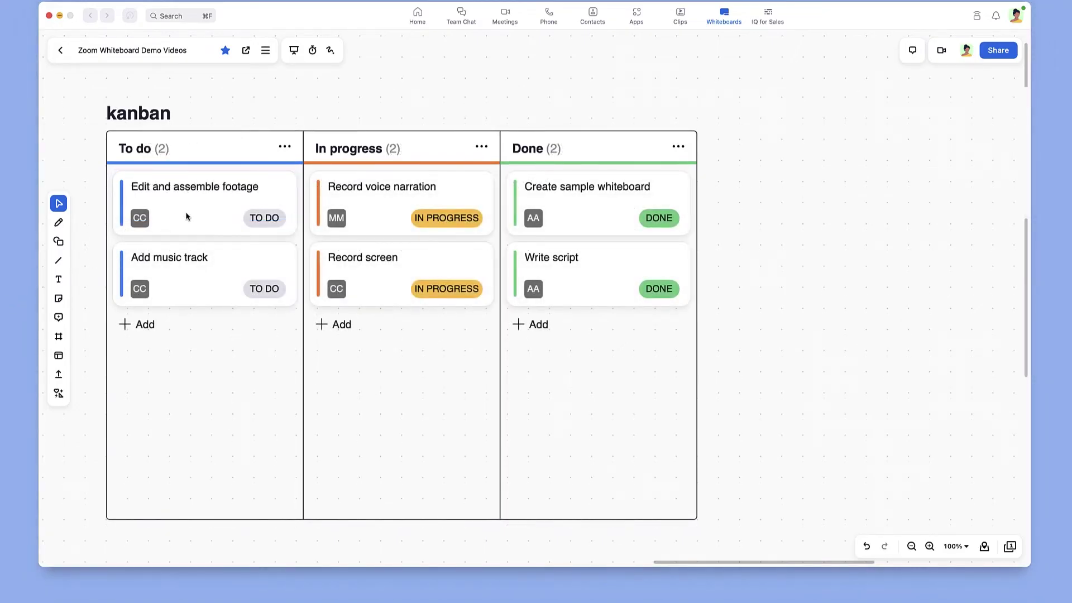
{"action": "left_click", "coordinate": [198, 207]}
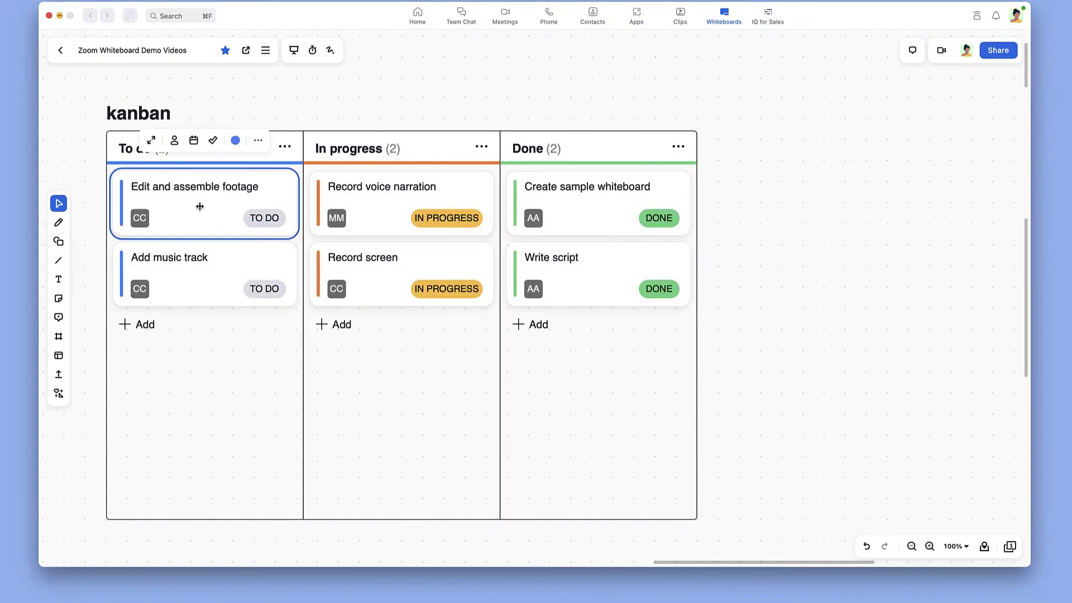
{"action": "left_click", "coordinate": [149, 138]}
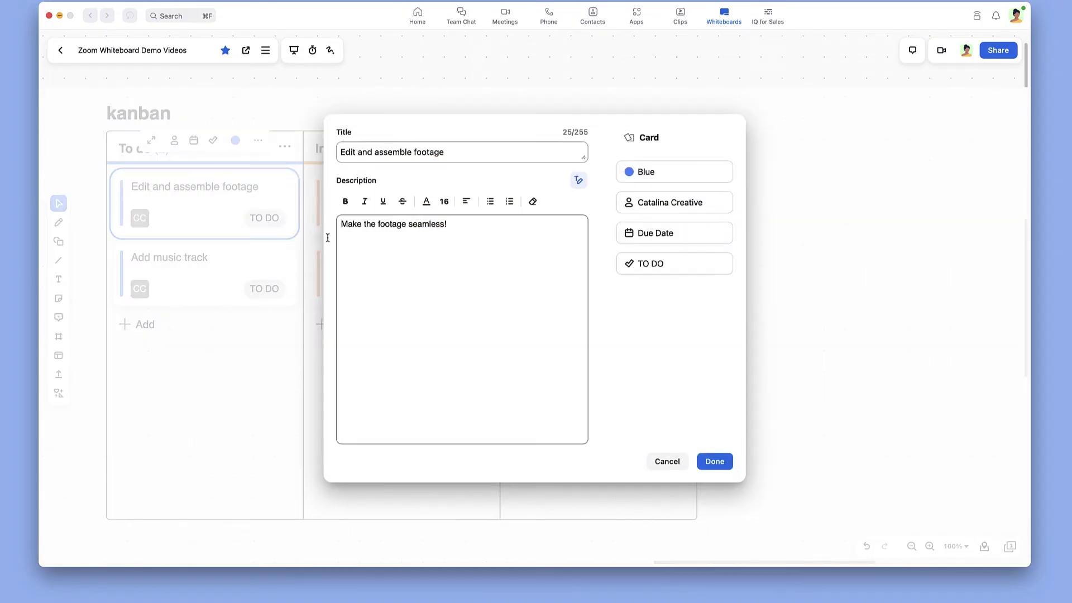
{"action": "left_click", "coordinate": [711, 464]}
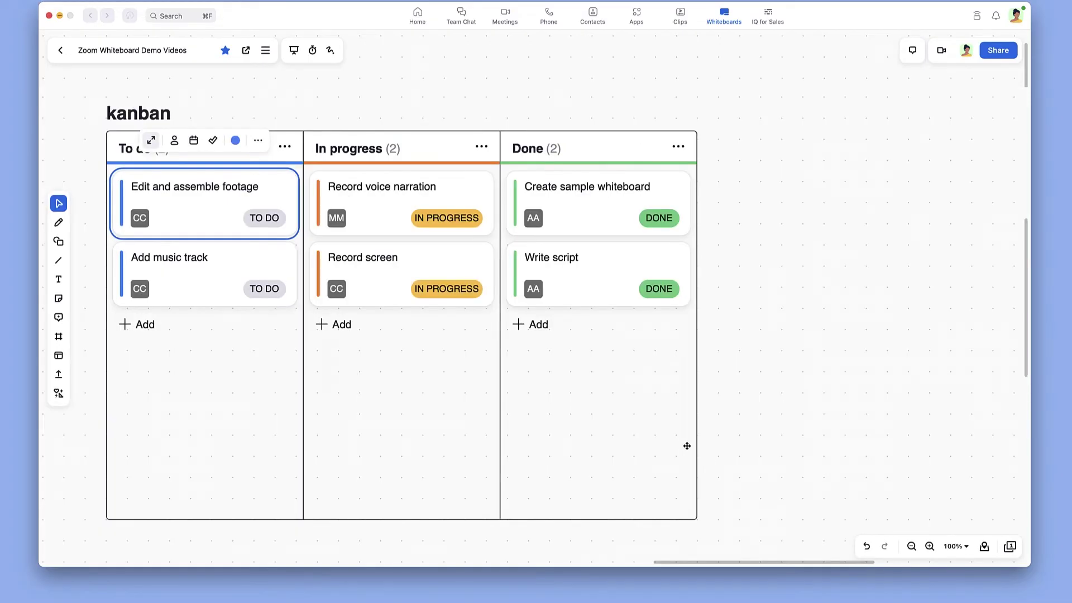
{"action": "left_click", "coordinate": [259, 141]}
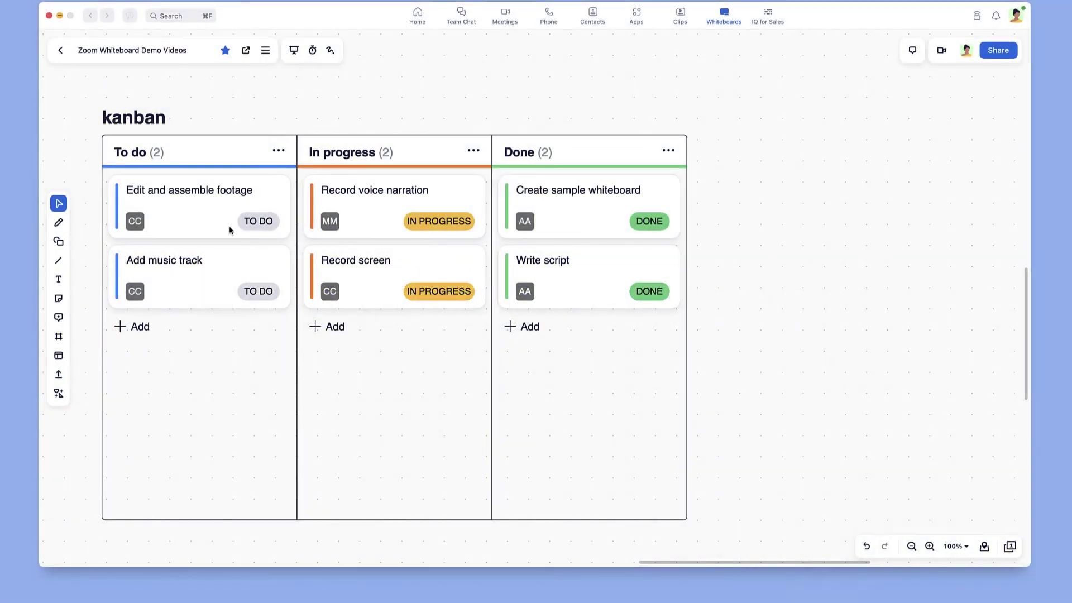
Step: Switch to the Hand tool and pan the canvas so the kanban shifts right
{"action": "left_click", "coordinate": [58, 203]}
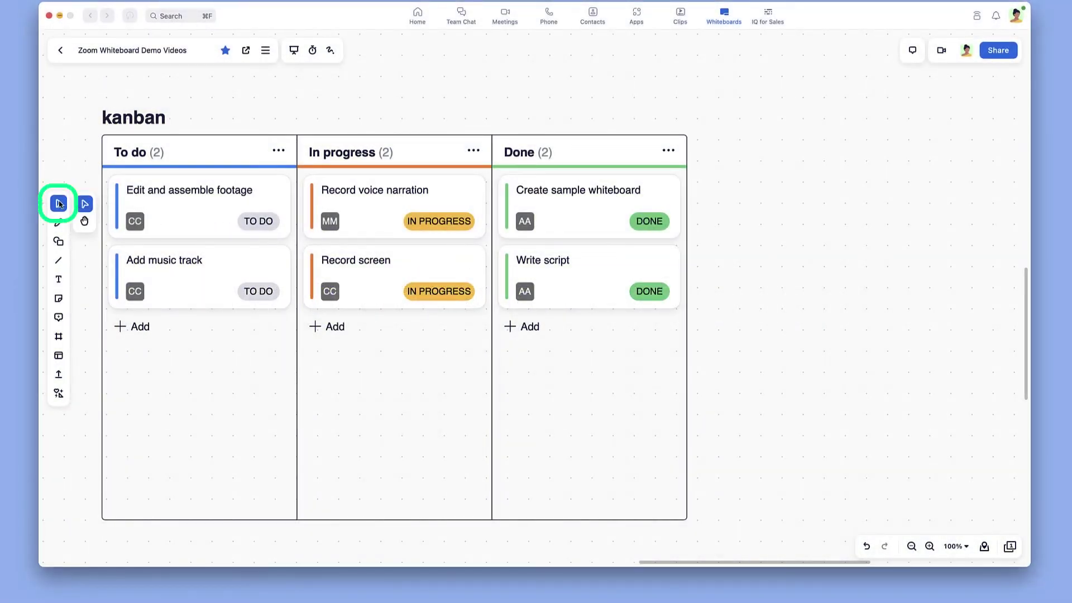
{"action": "left_click", "coordinate": [81, 220]}
{"action": "mouse_move", "coordinate": [769, 228]}
{"action": "left_mouse_down"}
{"action": "mouse_move", "coordinate": [454, 224]}
{"action": "mouse_move", "coordinate": [822, 226]}
{"action": "left_mouse_up"}
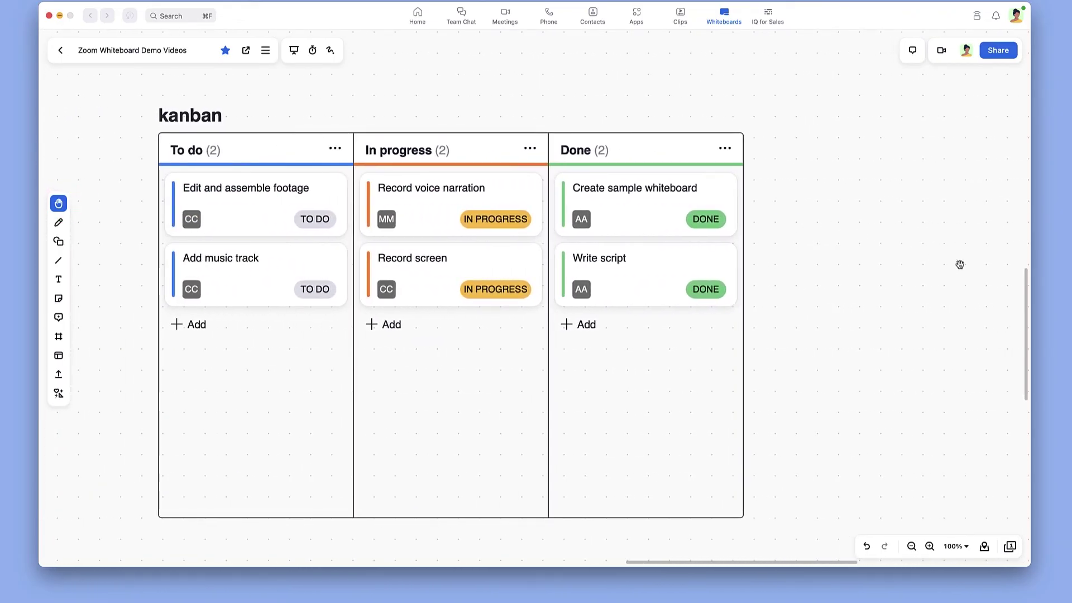
{"action": "scroll", "coordinate": [1028, 287], "scroll_direction": "down", "scroll_amount": 1}
{"action": "scroll", "coordinate": [1027, 287], "scroll_direction": "down", "scroll_amount": 3}
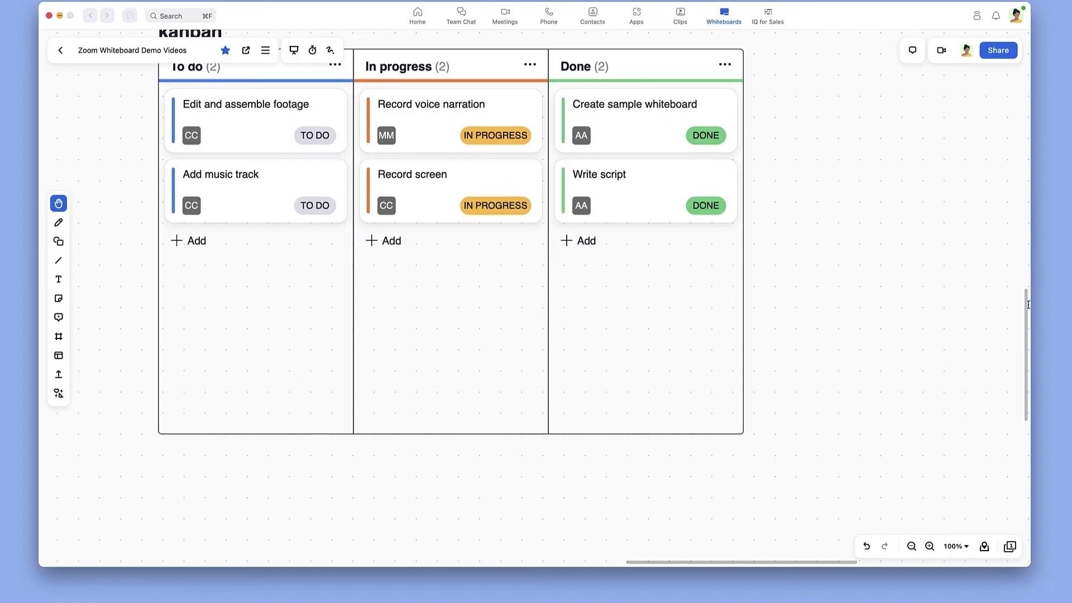
{"action": "scroll", "coordinate": [1027, 288], "scroll_direction": "down", "scroll_amount": 1}
{"action": "scroll", "coordinate": [1028, 288], "scroll_direction": "up", "scroll_amount": 4}
{"action": "scroll", "coordinate": [1026, 287], "scroll_direction": "up", "scroll_amount": 2}
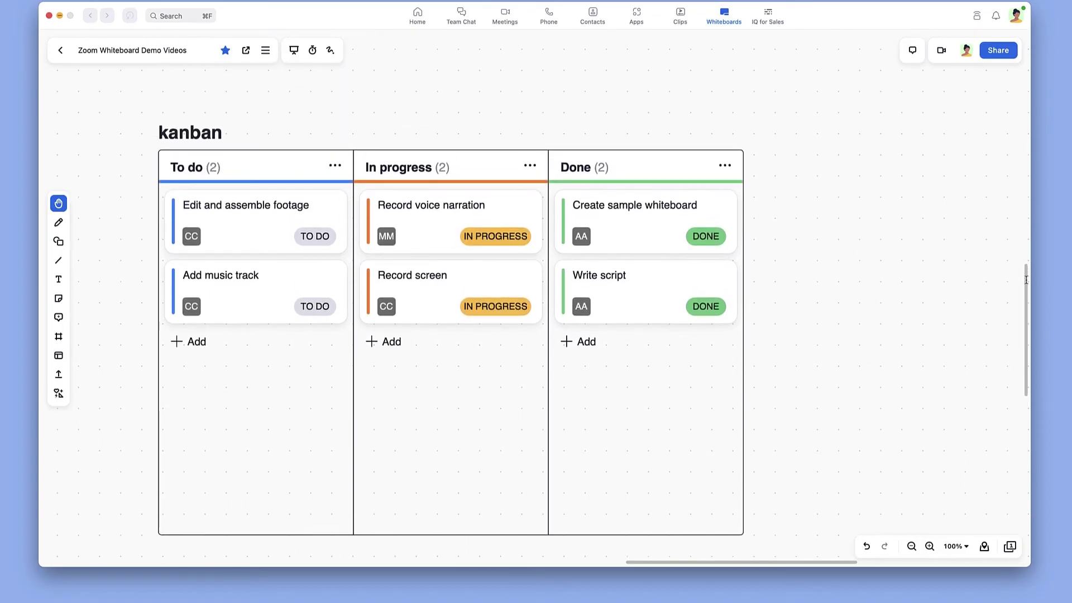
Step: Use the Mini Map to jump between ideas and kanban areas, then add a second page
{"action": "left_click", "coordinate": [984, 544]}
{"action": "left_click", "coordinate": [898, 486]}
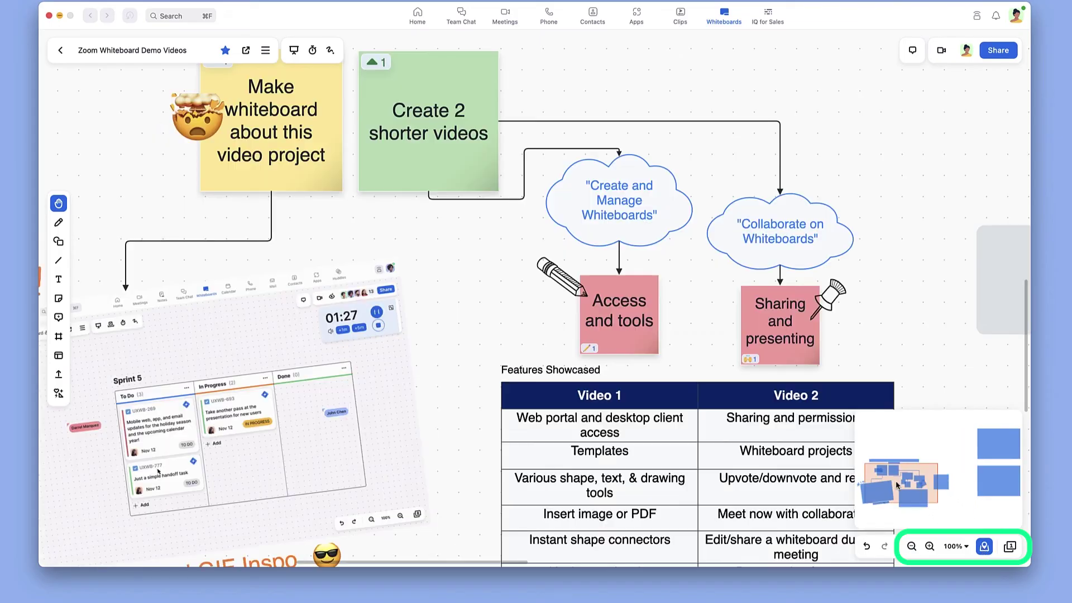
{"action": "left_click", "coordinate": [993, 484]}
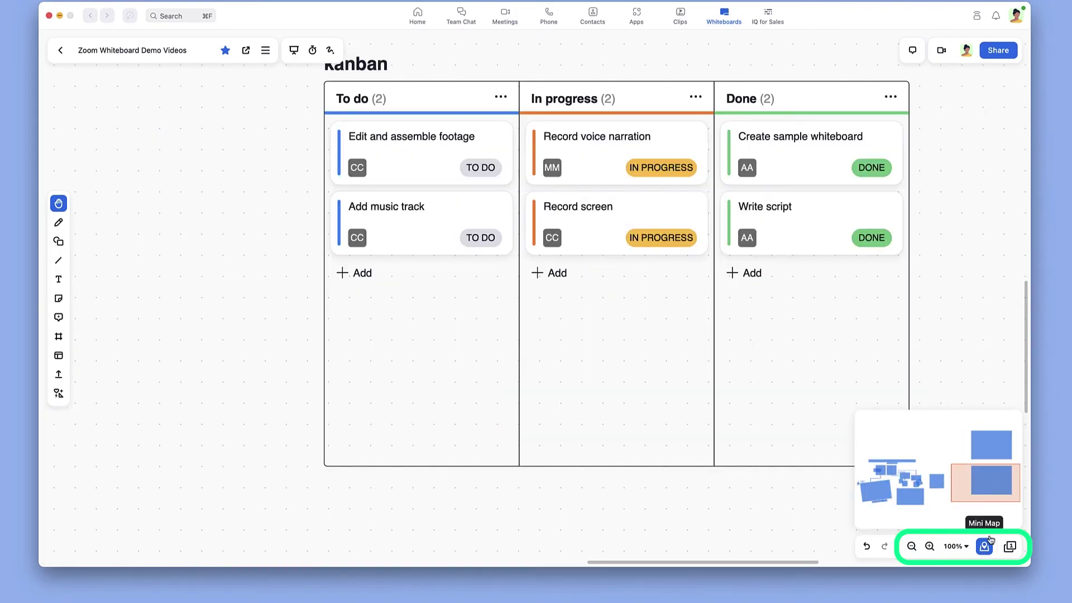
{"action": "left_click", "coordinate": [1009, 546]}
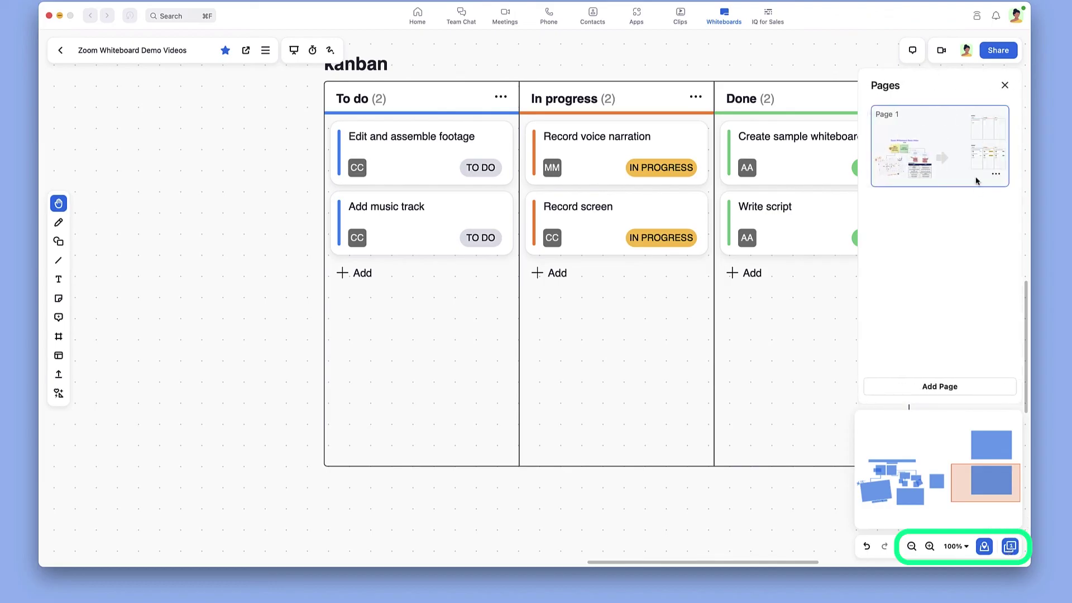
{"action": "left_click", "coordinate": [983, 386]}
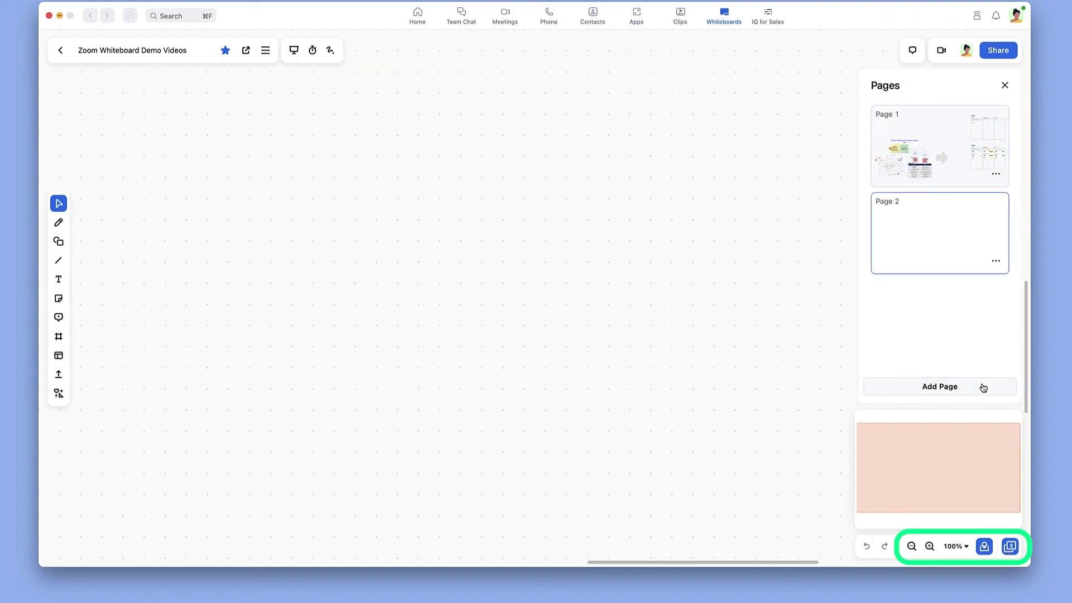